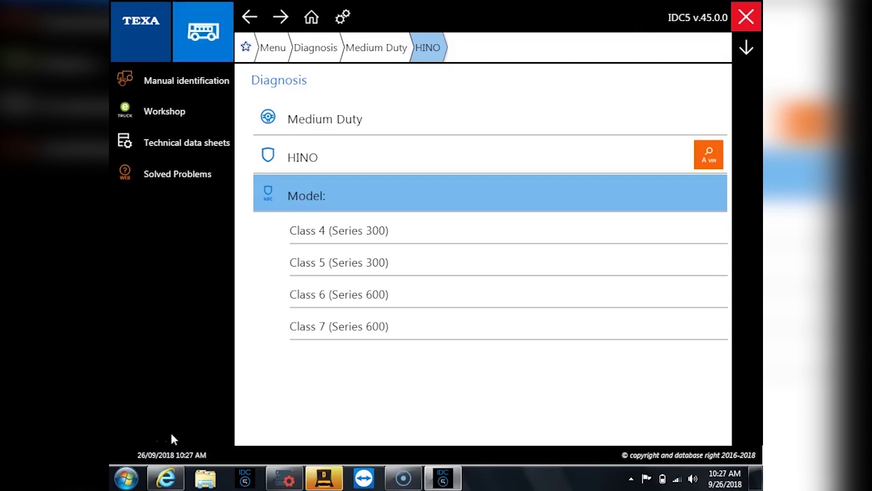
Step: Choose Medium Duty and make HINO, then point out the Class 5 and Class 6 models
click(330, 58)
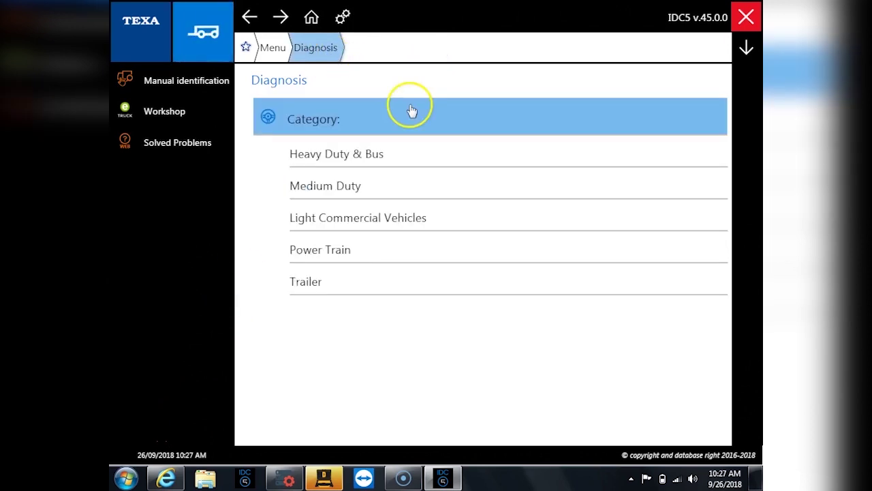
click(394, 189)
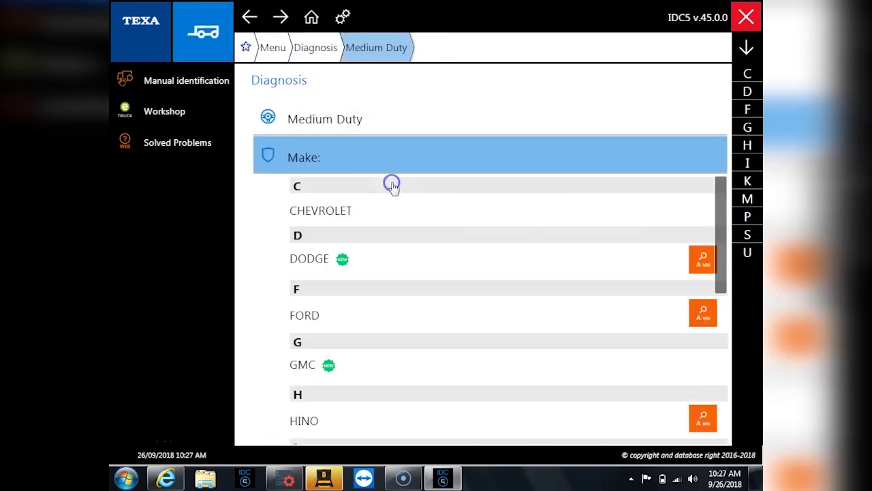
click(402, 427)
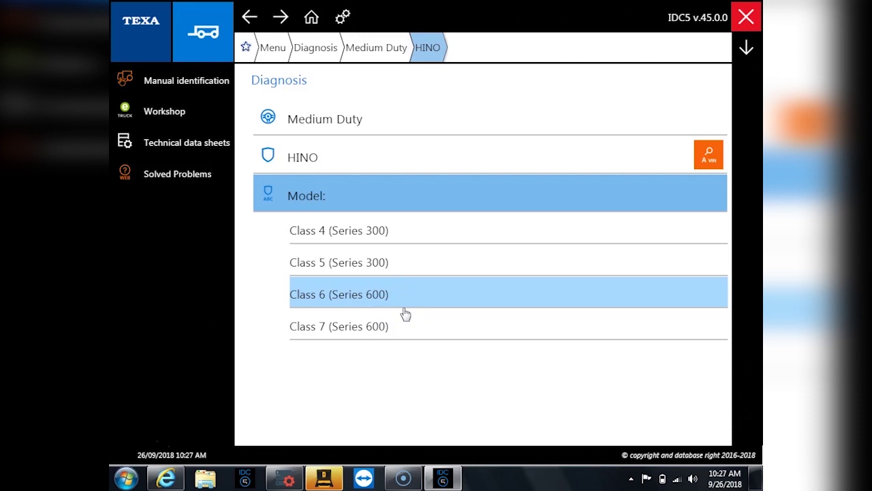
click(381, 272)
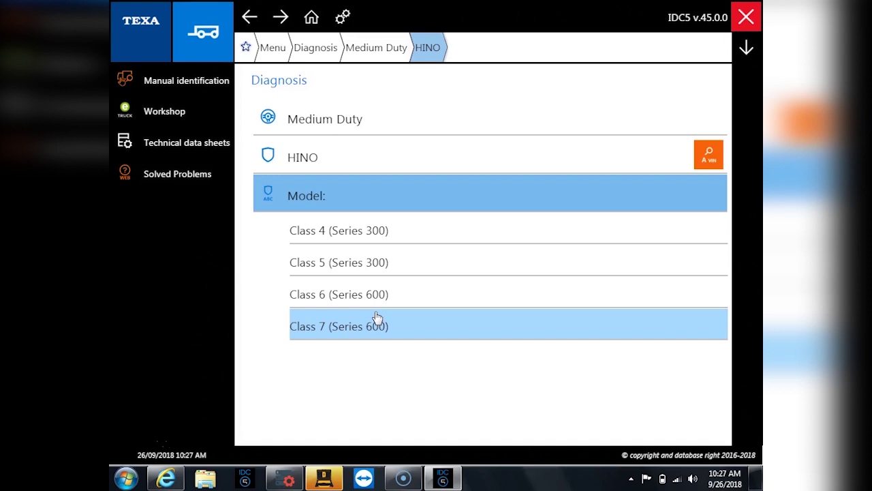
click(385, 292)
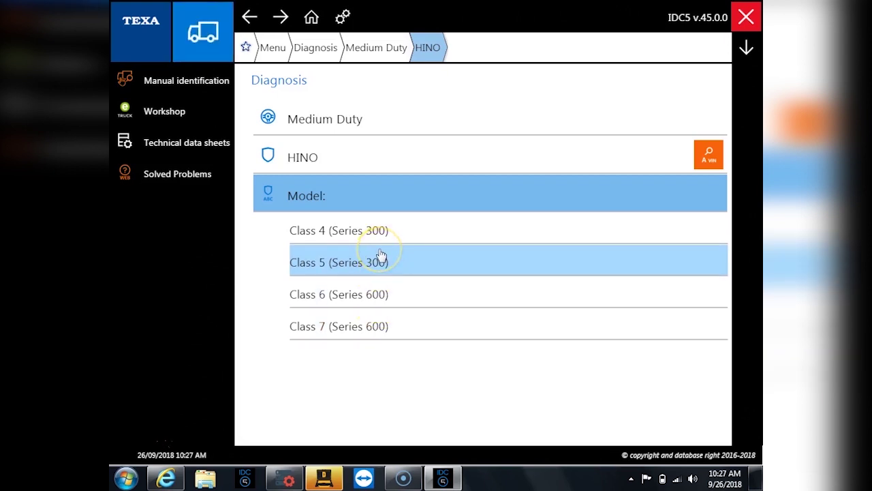
Step: Run the Scan VIN 2.0 identification for HINO and confirm it with OK
click(706, 163)
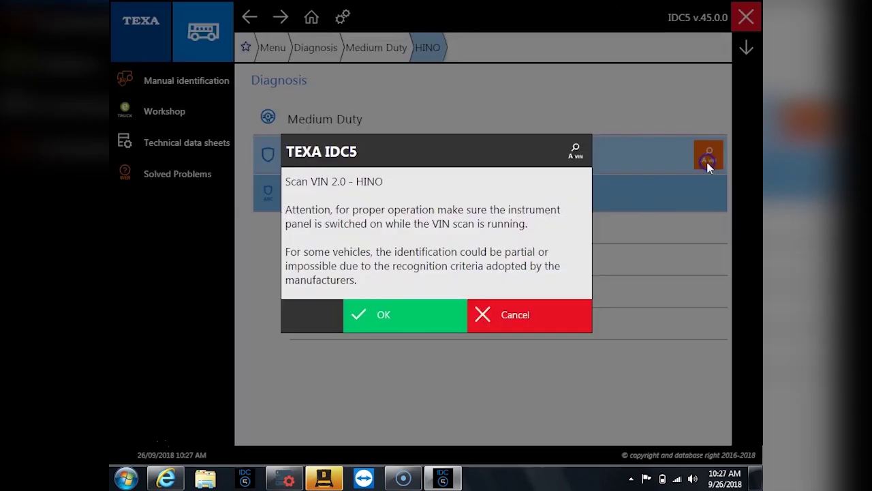
click(416, 317)
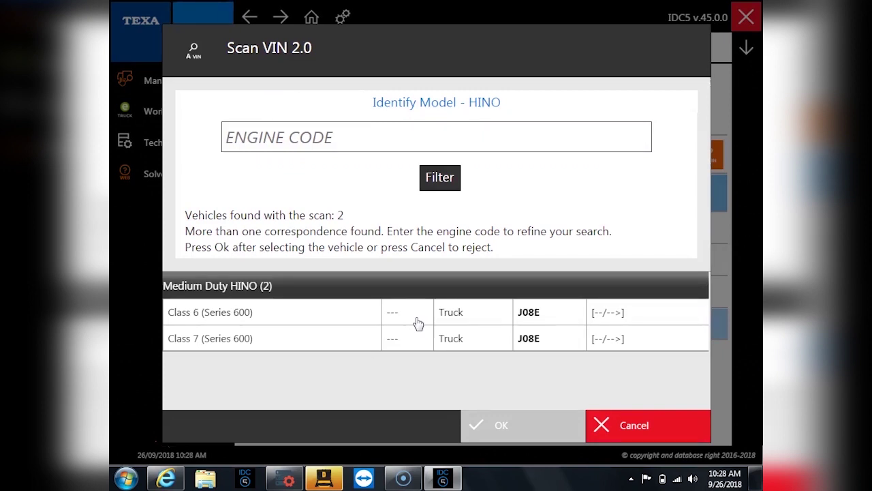
Step: Compare the Class 6 and Class 7 (Series 600) matches, settling on the Class 7 J08E truck
click(450, 321)
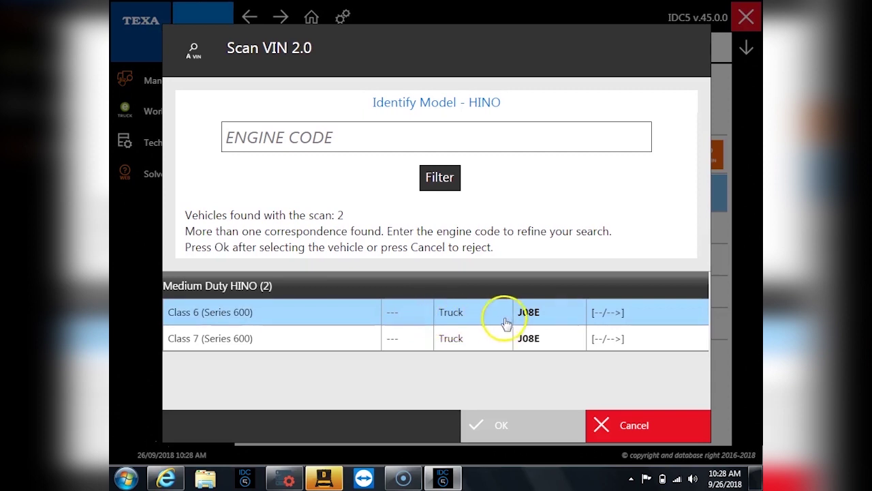
click(471, 339)
click(537, 320)
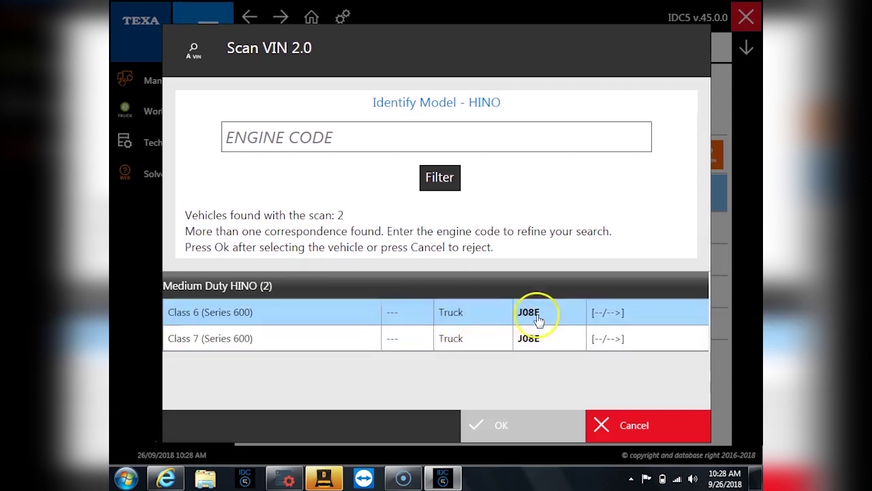
click(533, 338)
click(532, 320)
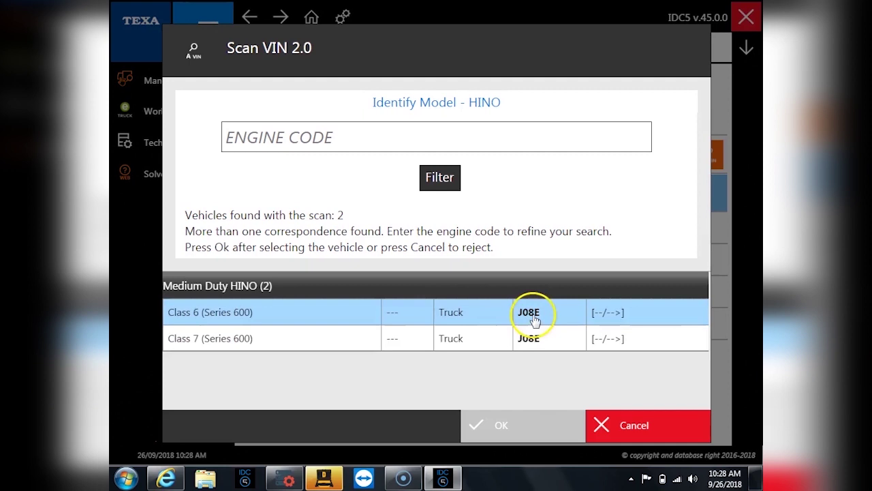
click(532, 321)
click(531, 317)
click(531, 334)
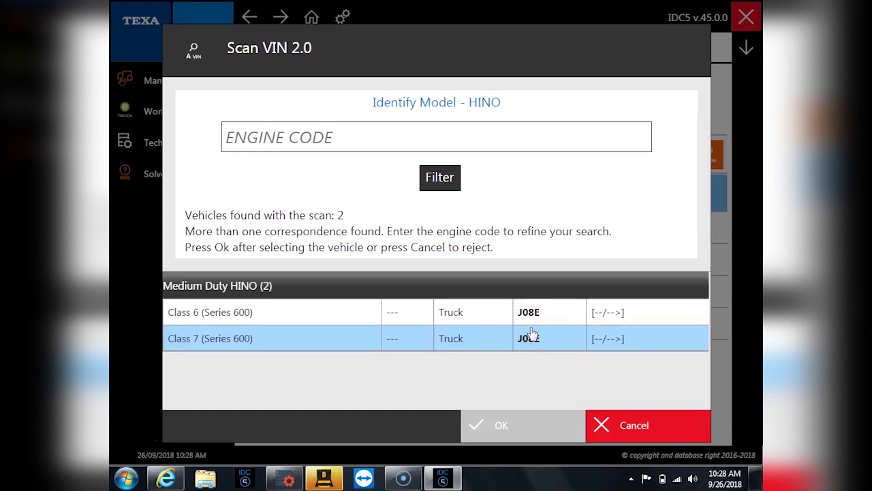
click(529, 314)
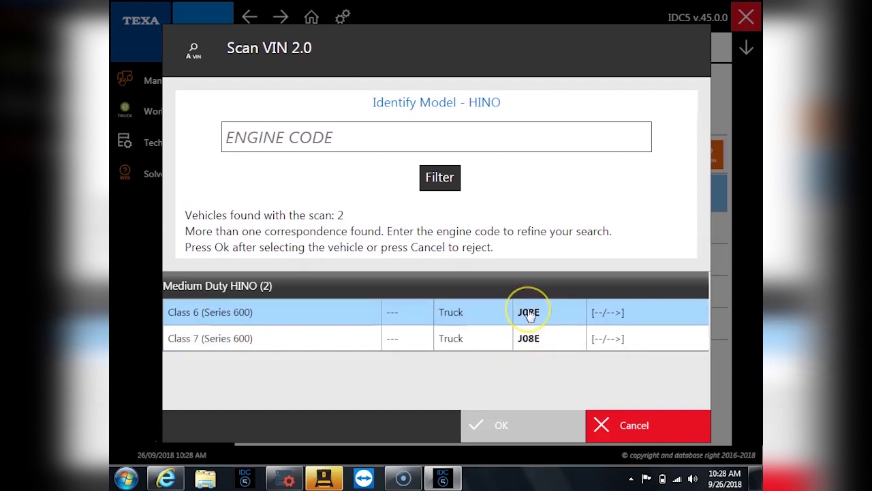
click(528, 332)
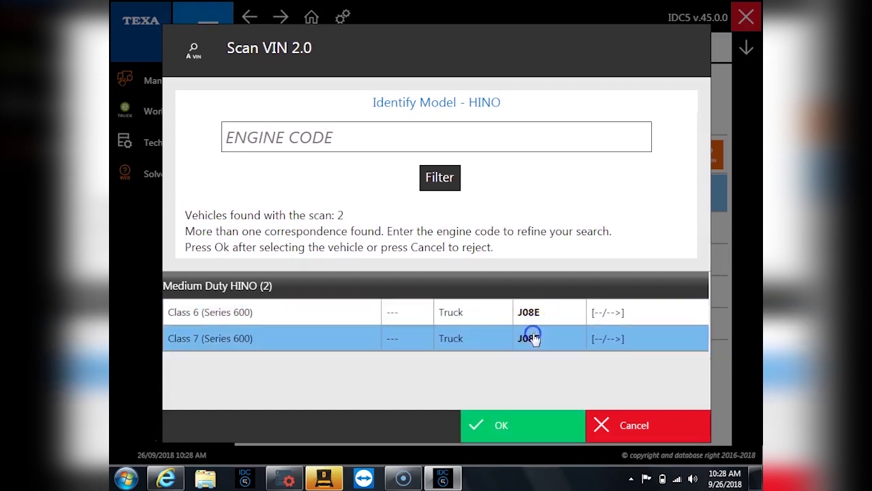
Step: Accept the Class 7 truck and start a Systems Scan using the 3902930 (OBD) cable
click(522, 424)
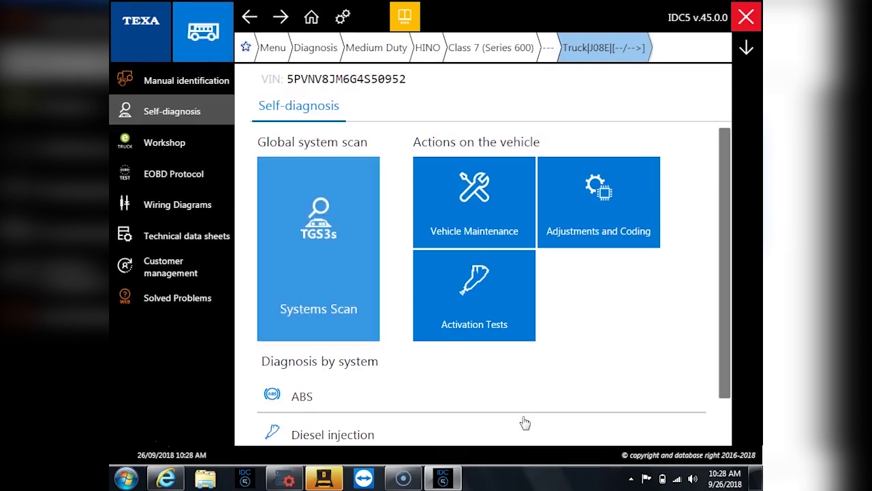
drag(728, 249, 726, 304)
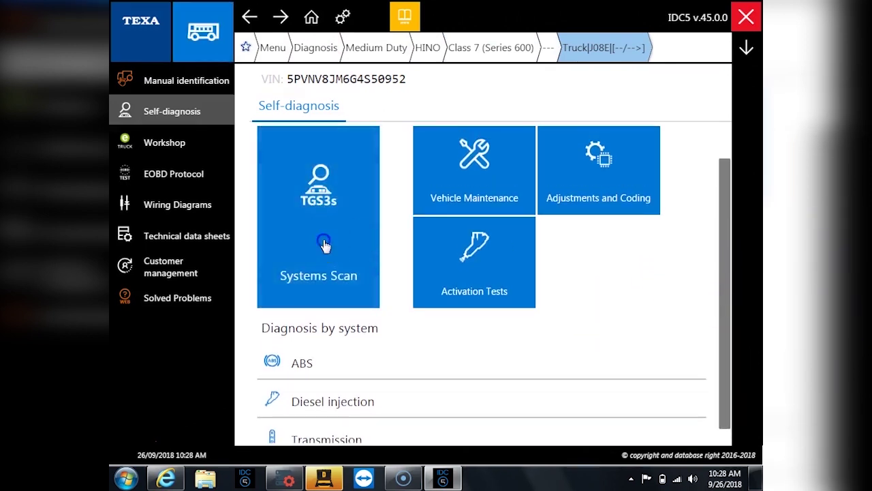
click(325, 241)
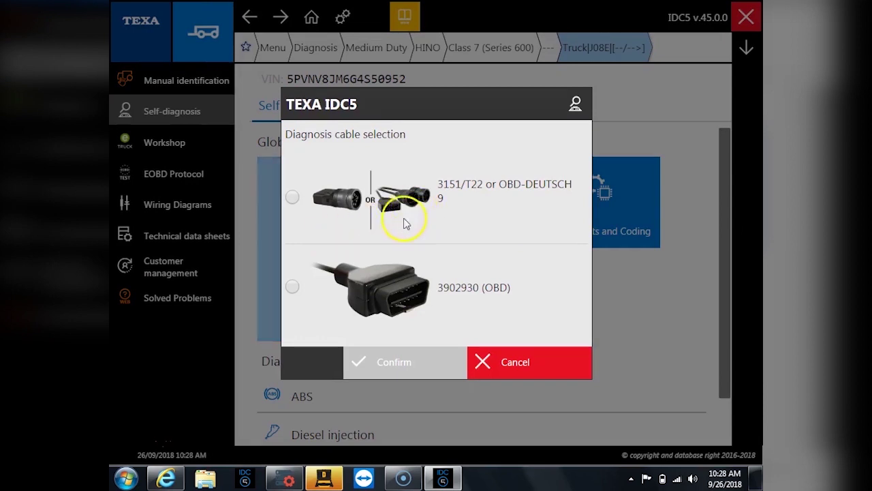
click(292, 286)
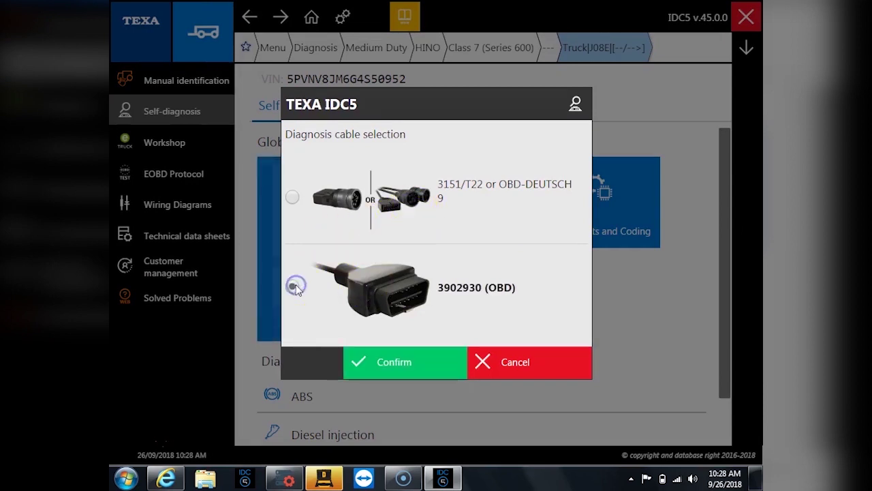
click(379, 363)
click(580, 432)
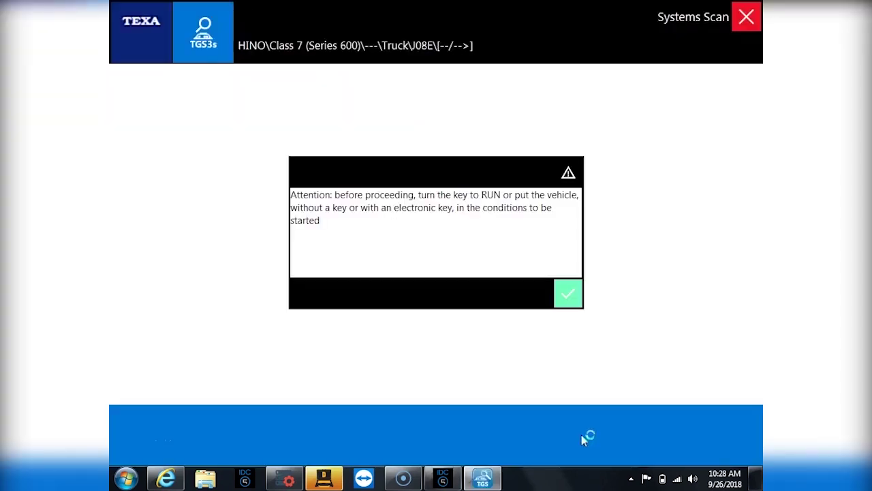
Step: Acknowledge the key-to-RUN warning so the TGS3s quick scan runs to completion
click(569, 282)
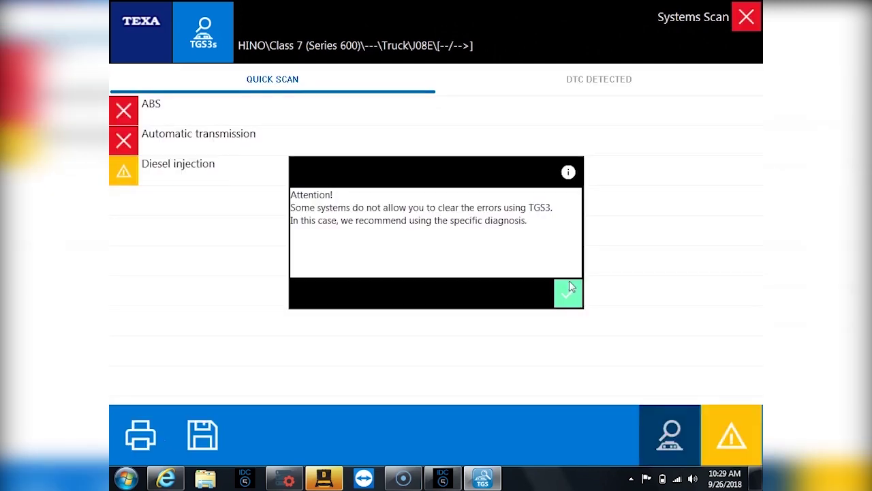
Step: Dismiss the error note, review the scan results and load the Diesel injection control units
click(569, 289)
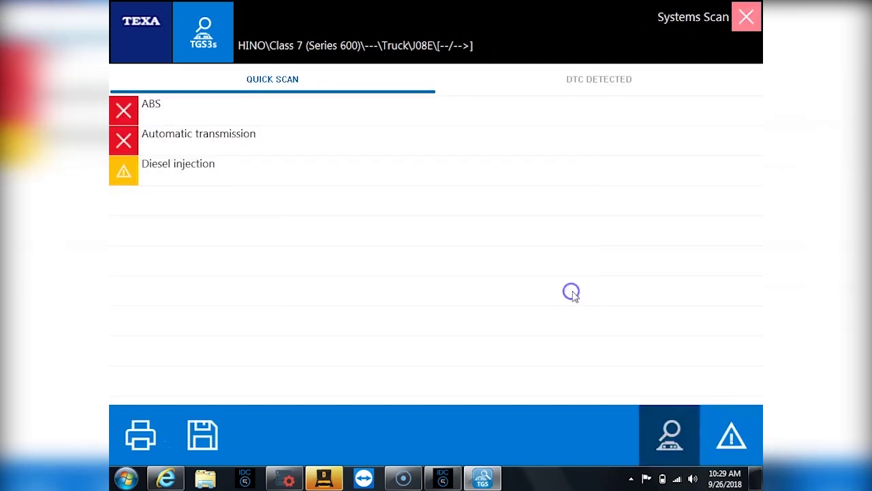
click(196, 116)
click(197, 135)
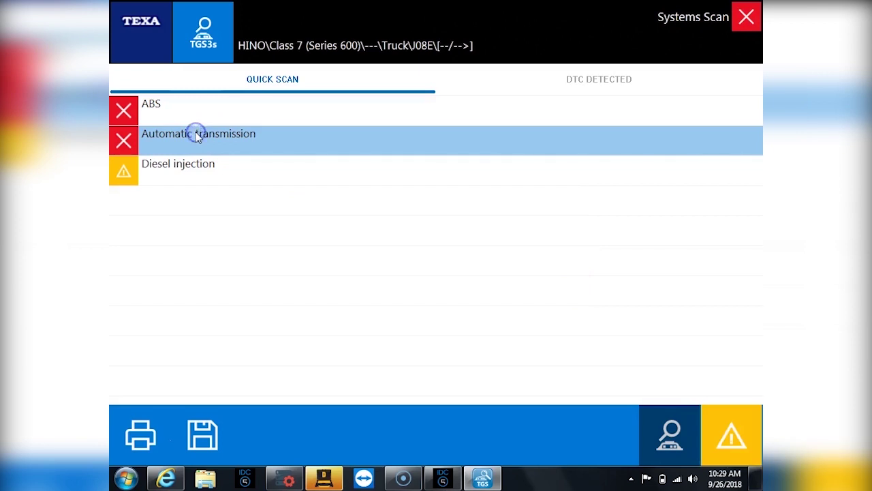
click(191, 165)
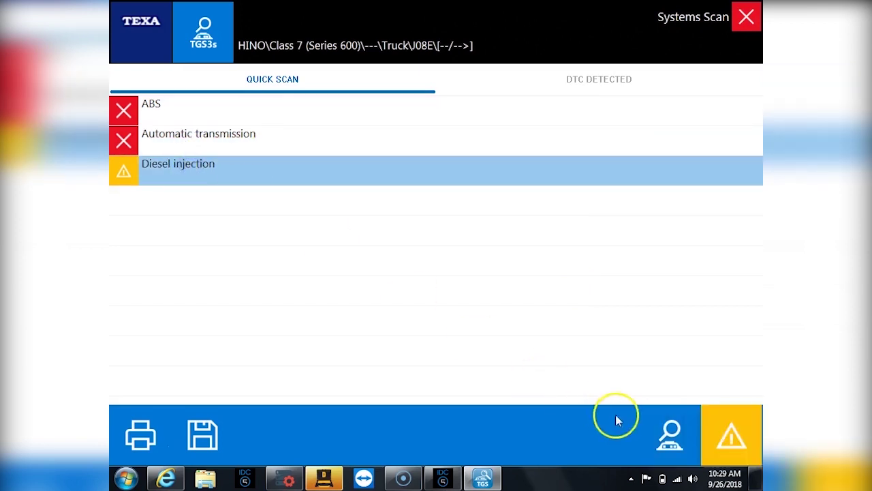
click(672, 436)
click(571, 297)
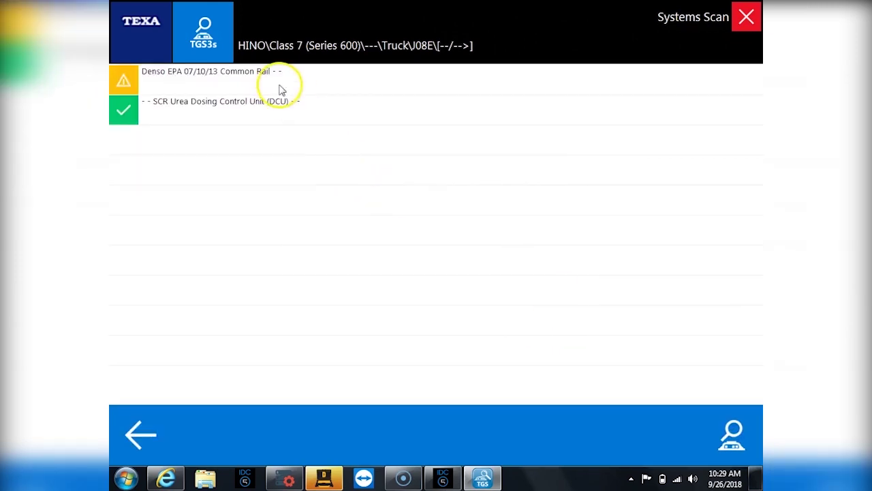
Step: Compare the Denso Common Rail and SCR Urea Dosing units, then open Denso EPA 07/10/13 self-diagnosis
click(279, 87)
click(271, 99)
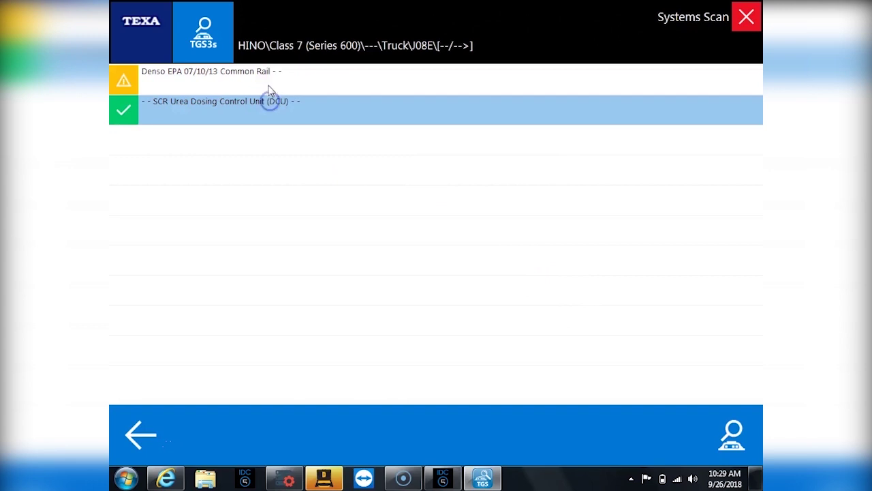
click(270, 85)
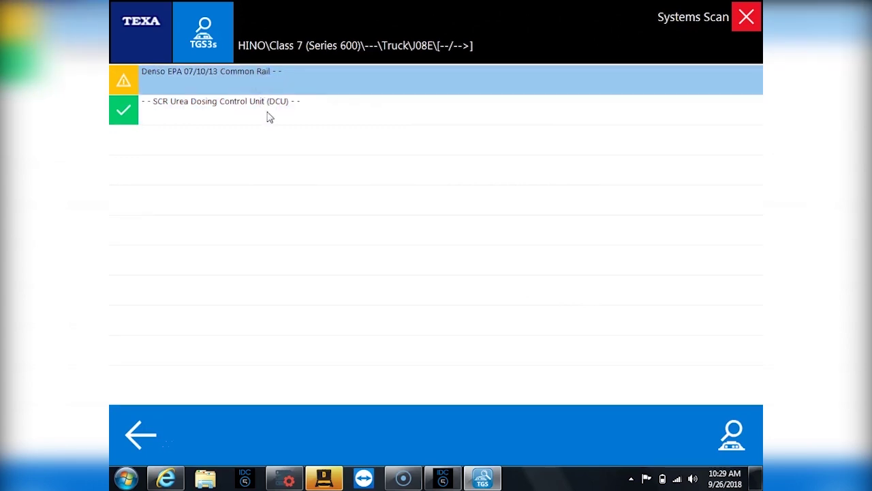
click(269, 115)
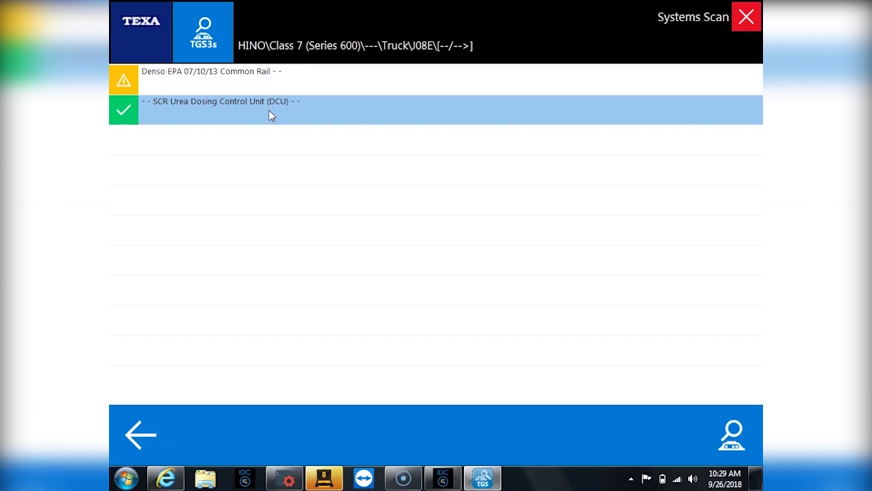
click(233, 82)
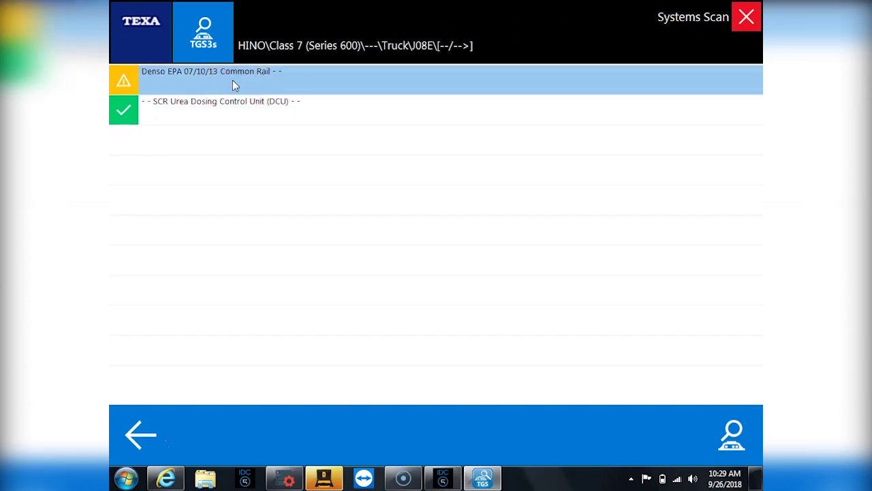
click(232, 80)
click(388, 215)
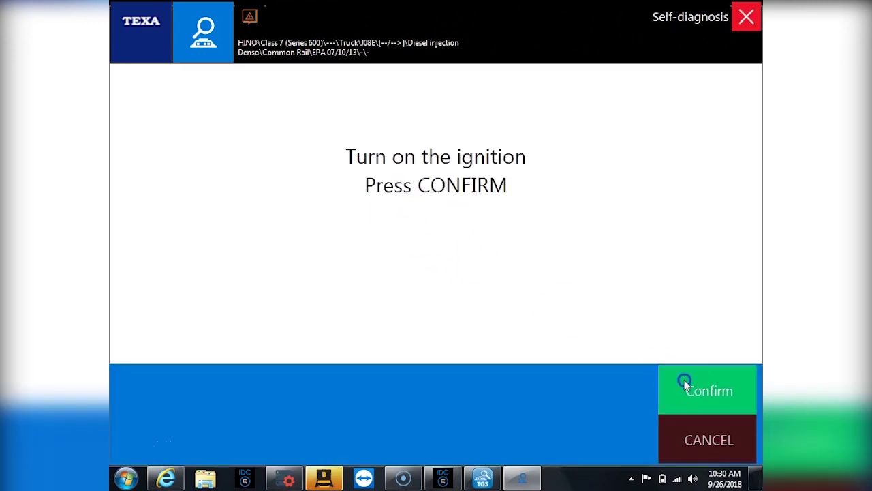
Step: Confirm the ignition is on so the Denso Common Rail unit connects and shows its faults
click(686, 385)
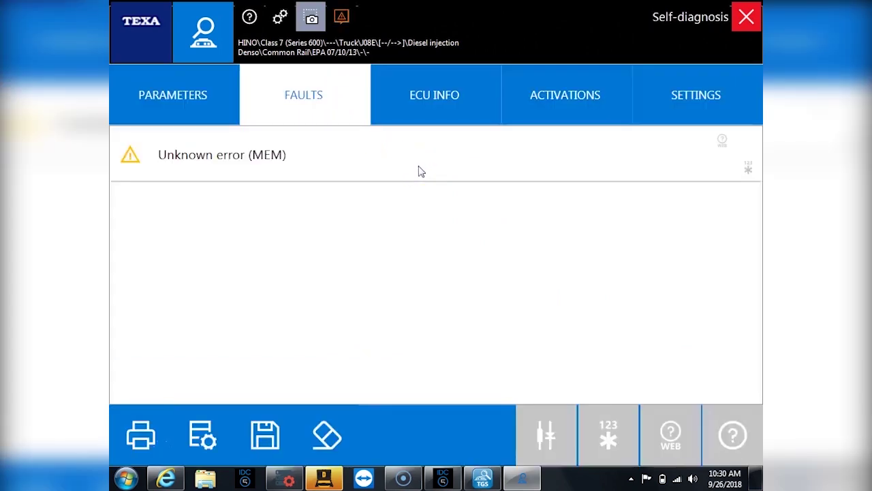
Step: Graph engine coolant temperature, page through diagram pages 1/3 to 3/3, and return to parameters
click(188, 97)
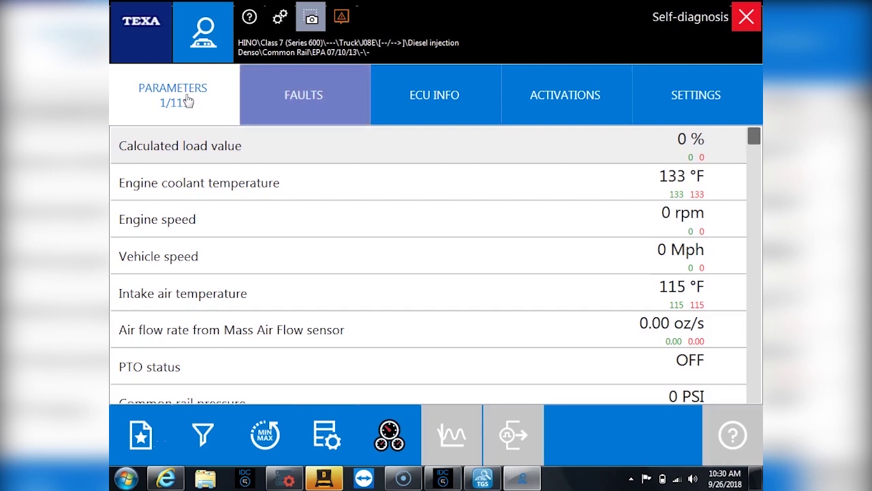
click(251, 184)
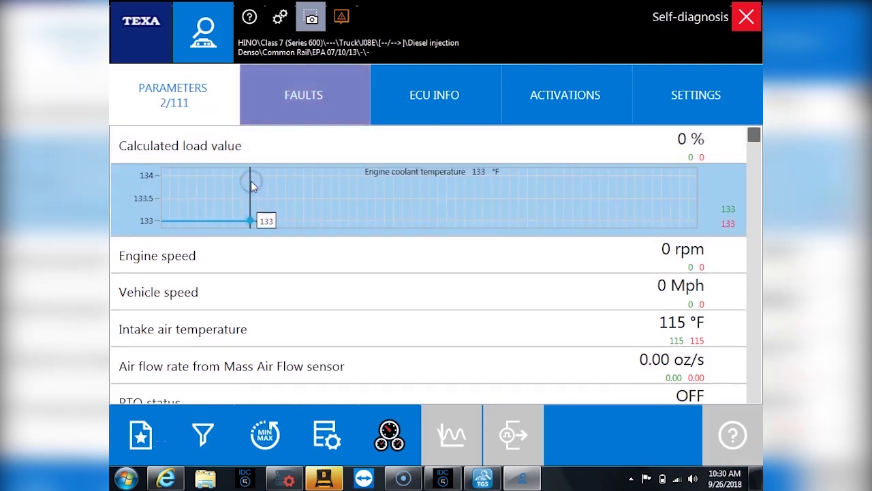
click(251, 181)
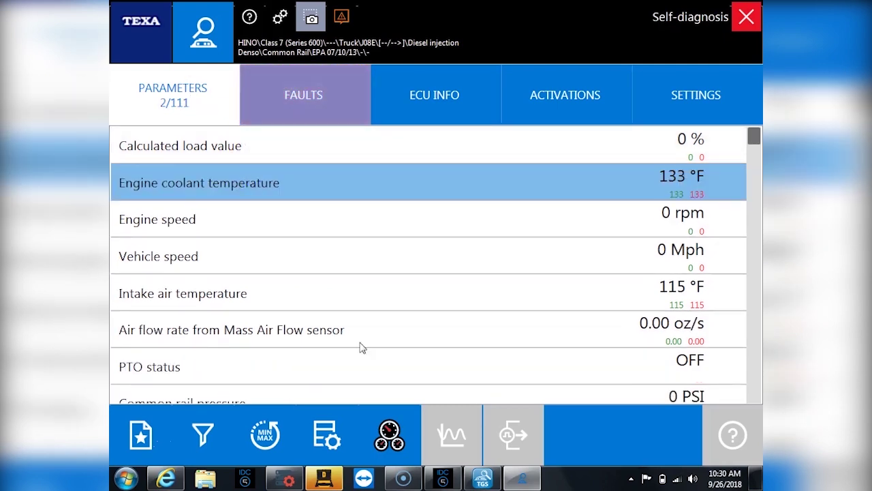
click(383, 442)
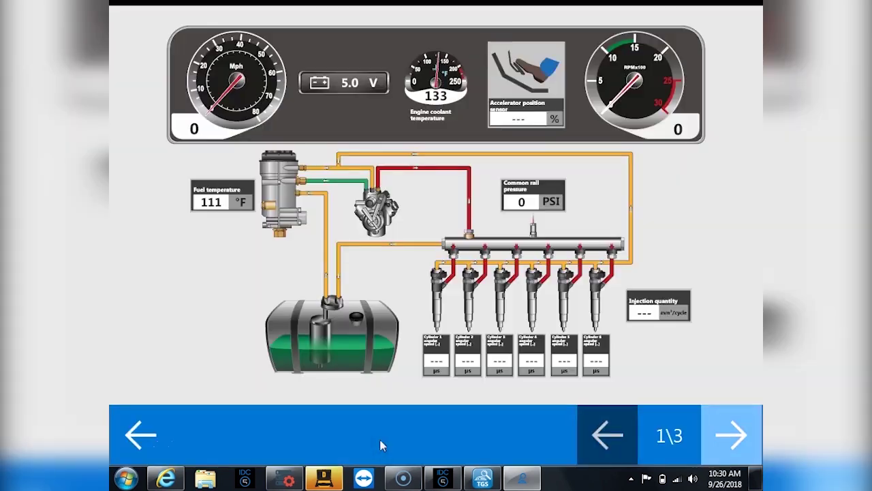
click(715, 453)
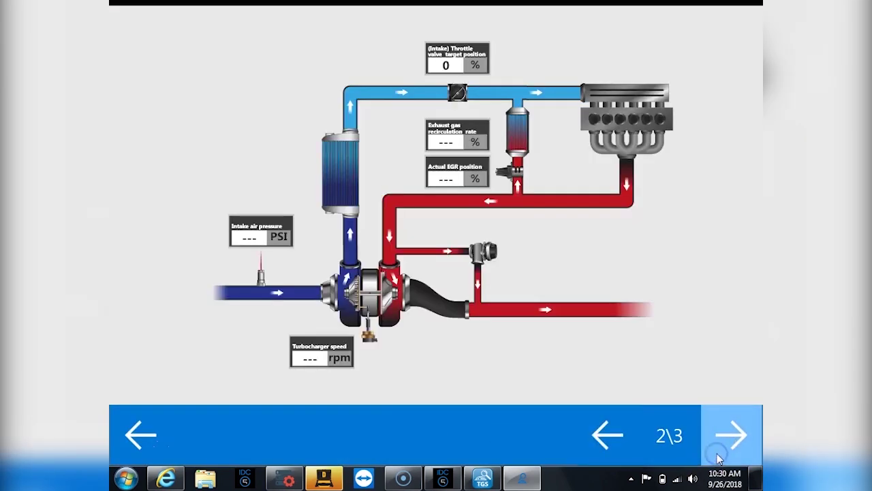
click(719, 458)
click(121, 442)
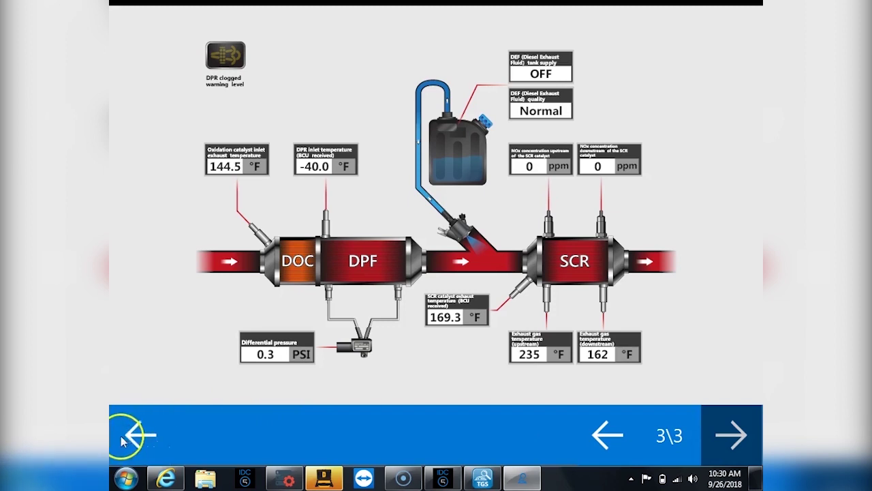
Step: Open the Faults tab and show the Unknown error (MEM) details, code P0005
click(341, 111)
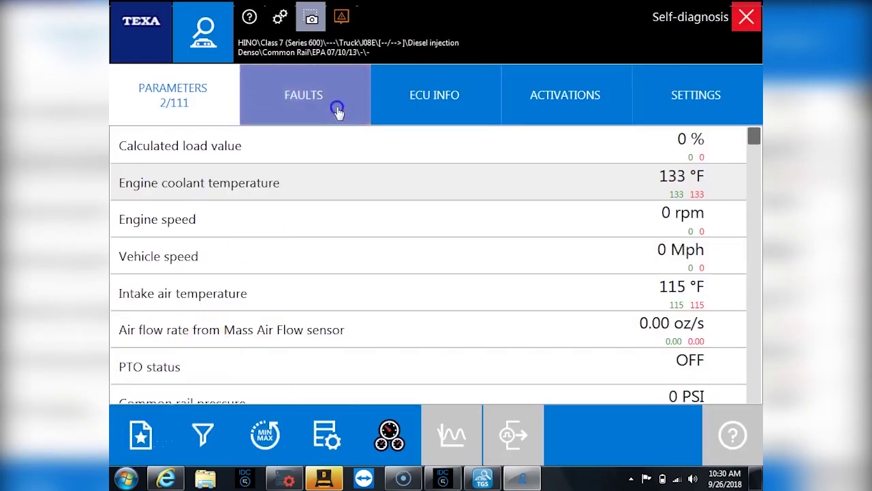
click(286, 154)
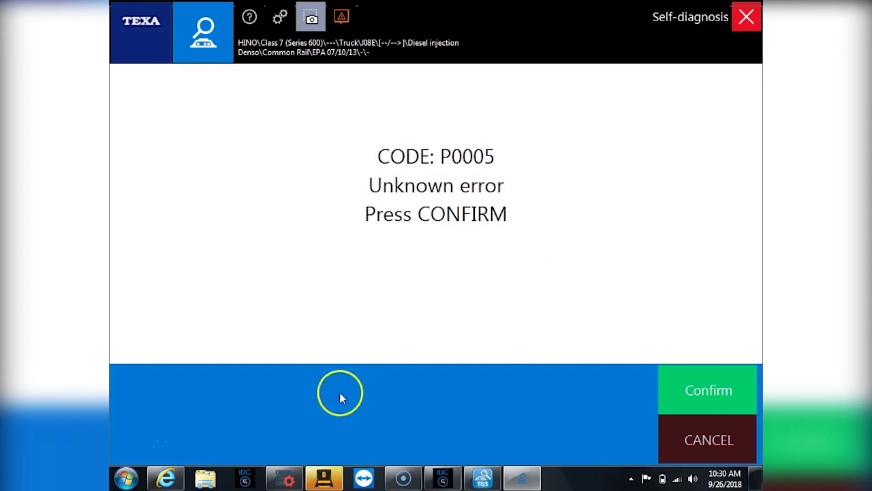
Step: In DTC Solutions, reset the view and select make HINO with the J08E Engine (2017) ECM
click(286, 477)
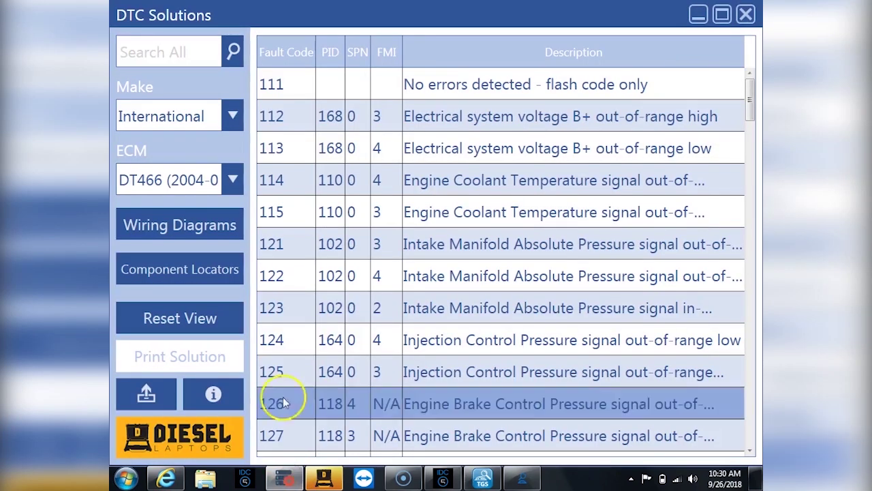
click(195, 318)
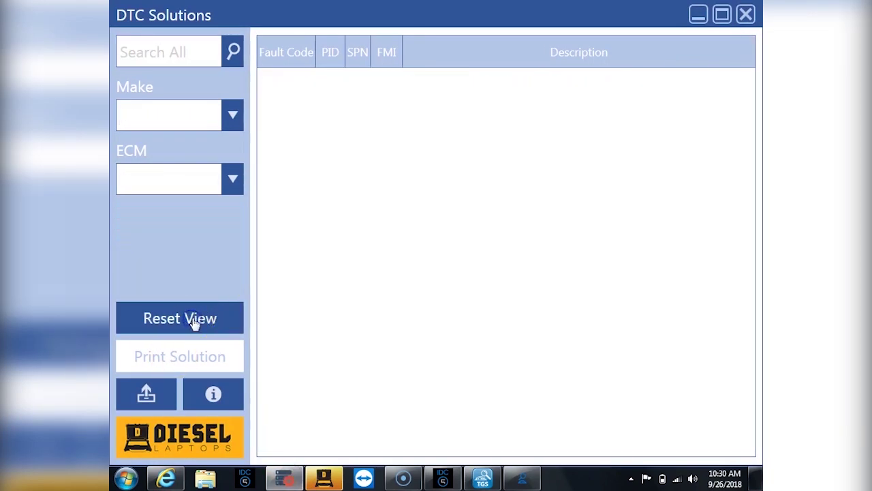
click(237, 114)
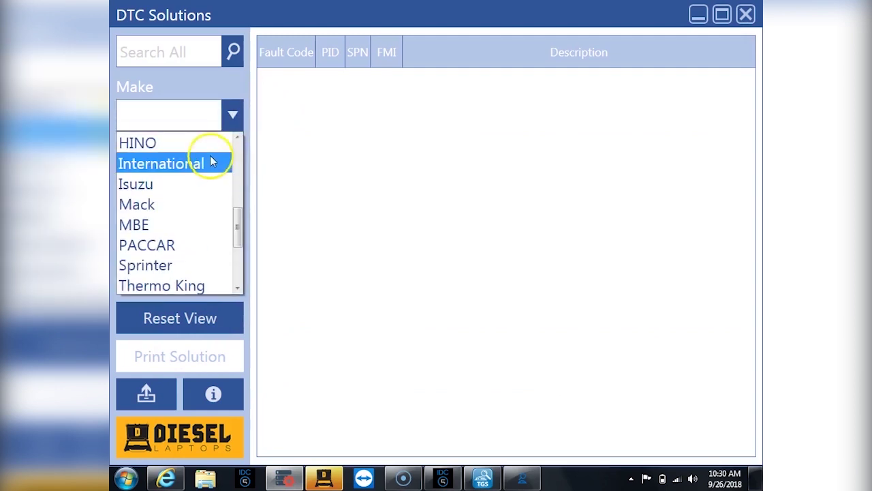
click(210, 152)
click(211, 177)
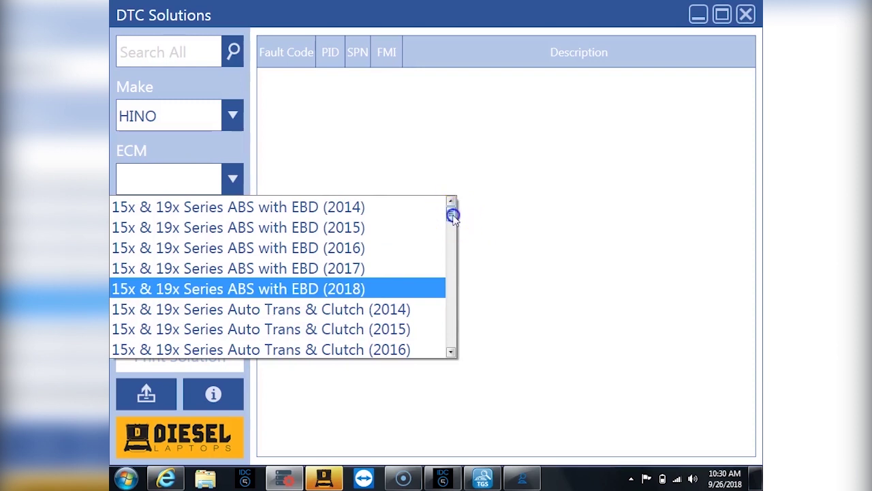
drag(453, 214, 454, 323)
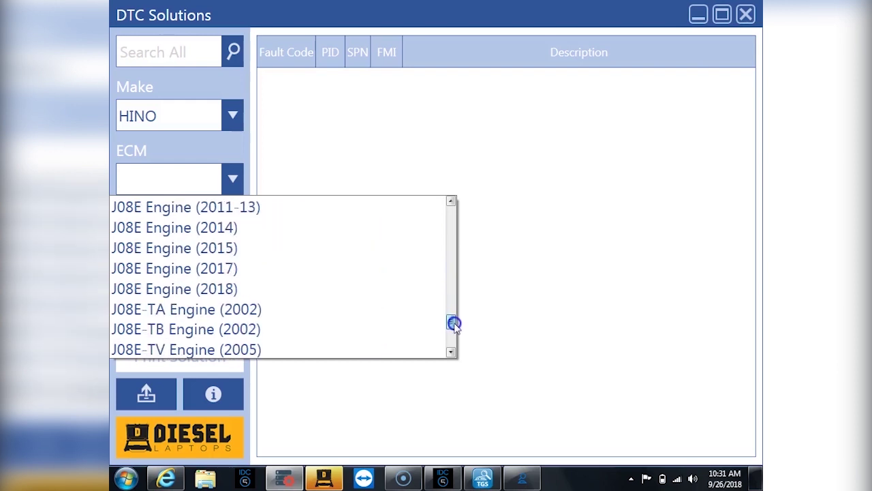
click(277, 275)
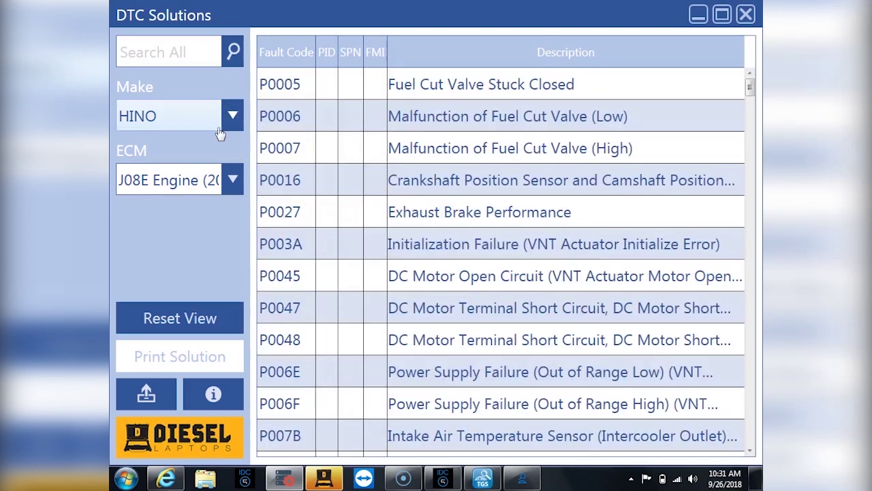
Step: Read P0005's description, Fuel Cut Valve Stuck Closed, then reopen the fault details in TEXA
click(351, 87)
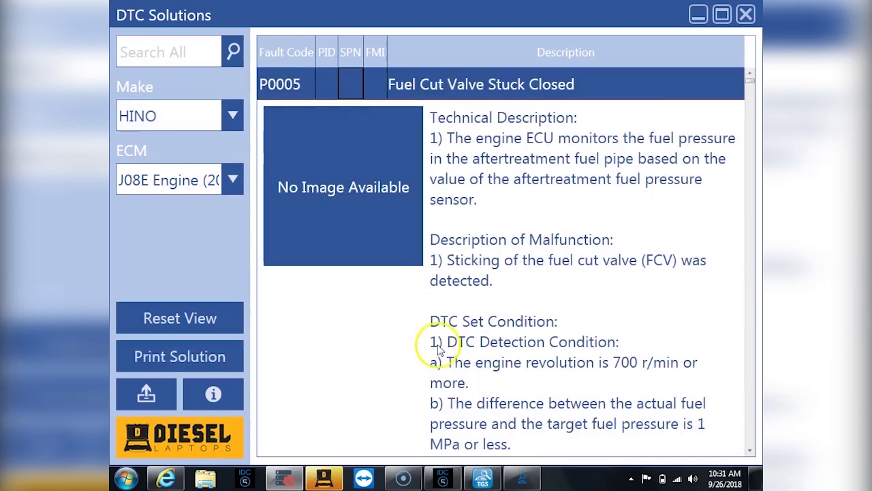
click(519, 478)
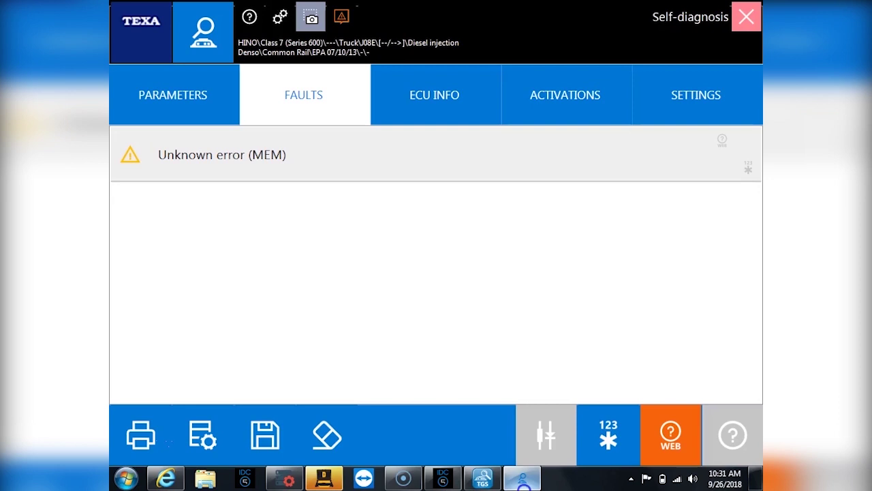
click(323, 172)
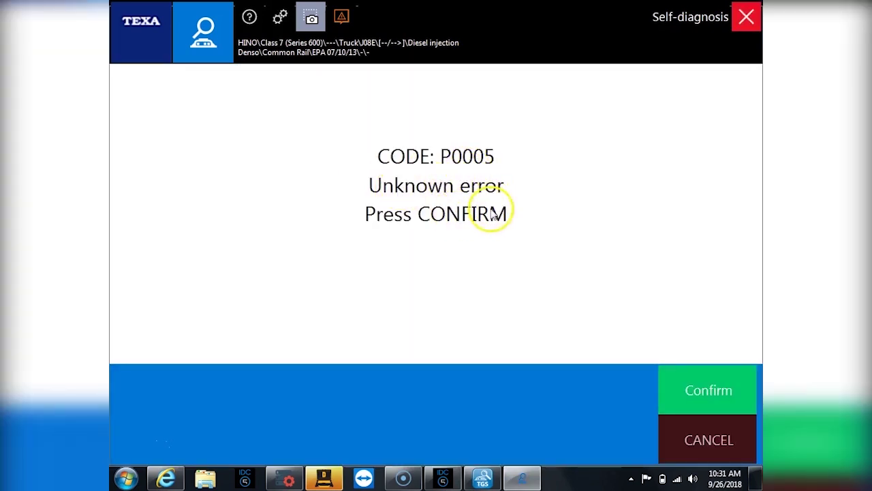
Step: Scroll the DTC Solutions P0005 write-up to Possible Causes, then go back to TEXA's Unknown error (MEM) fault list
click(289, 480)
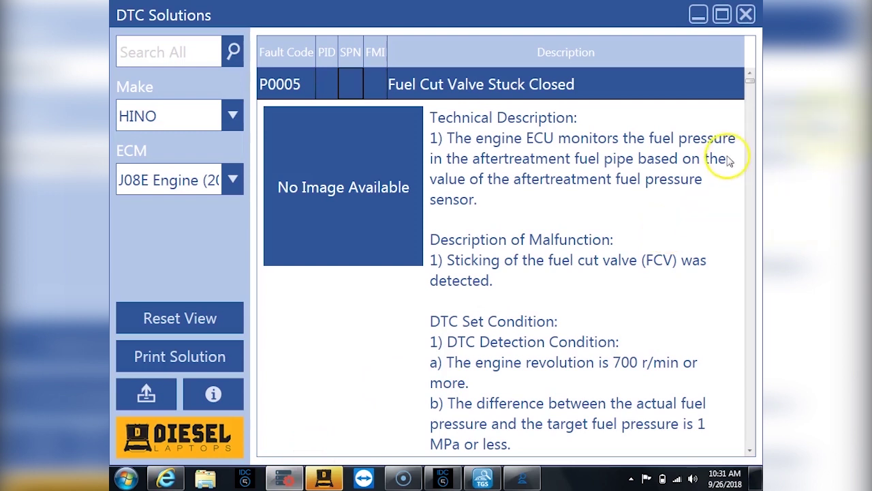
click(753, 264)
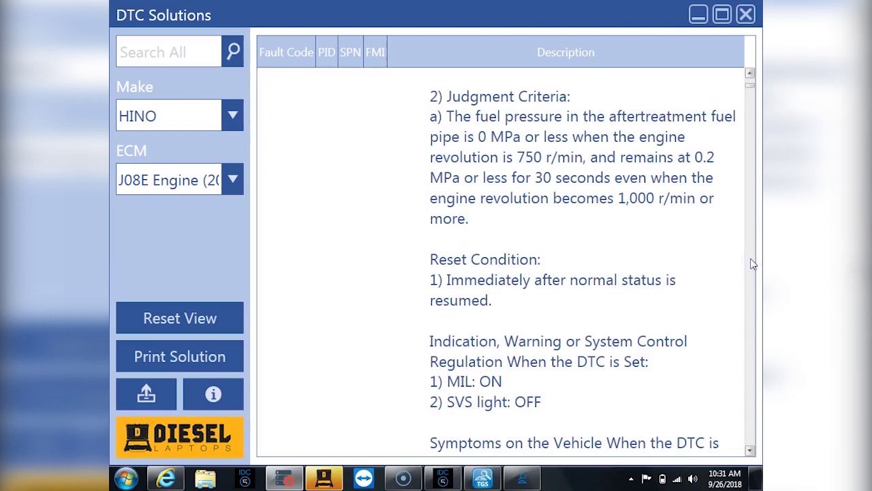
click(754, 264)
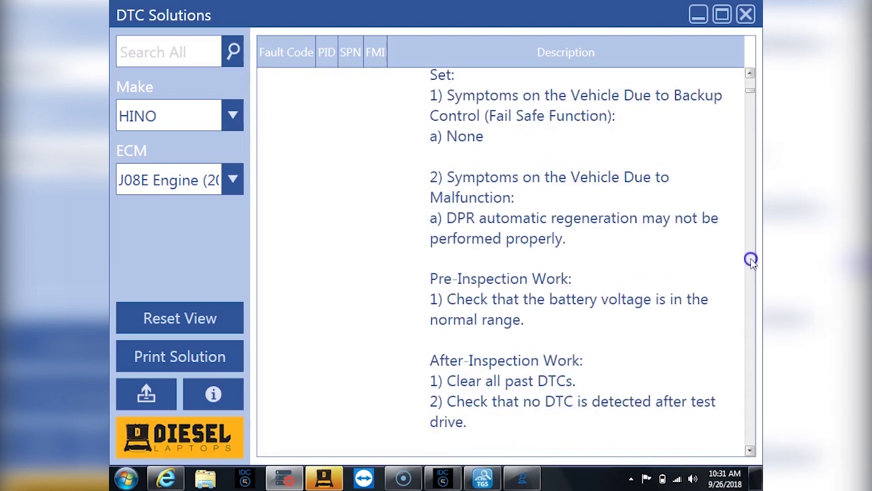
scroll(732, 334, down, 5)
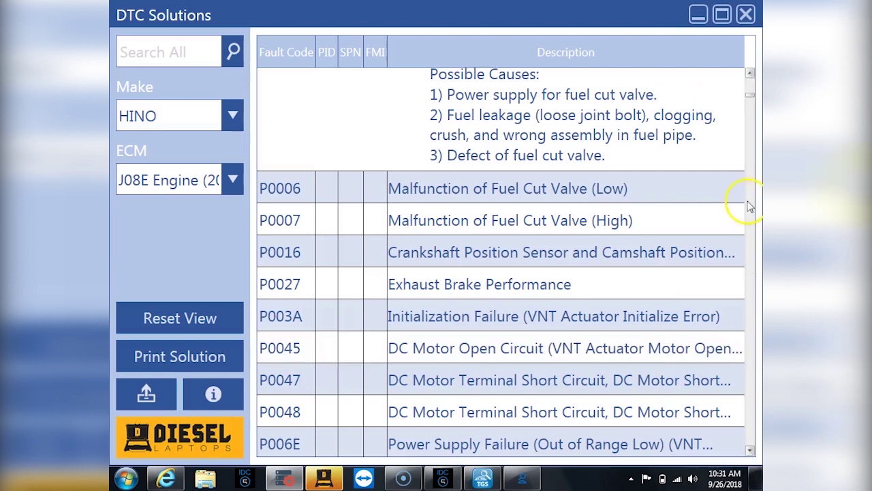
click(750, 73)
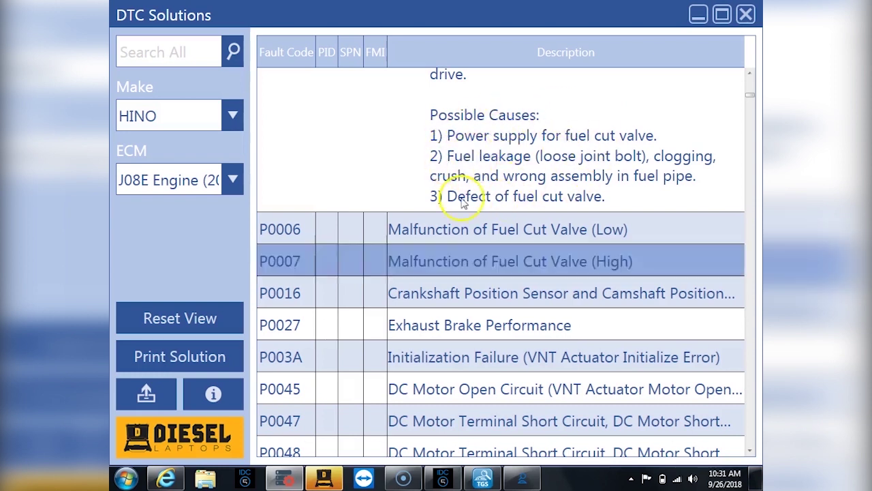
click(519, 480)
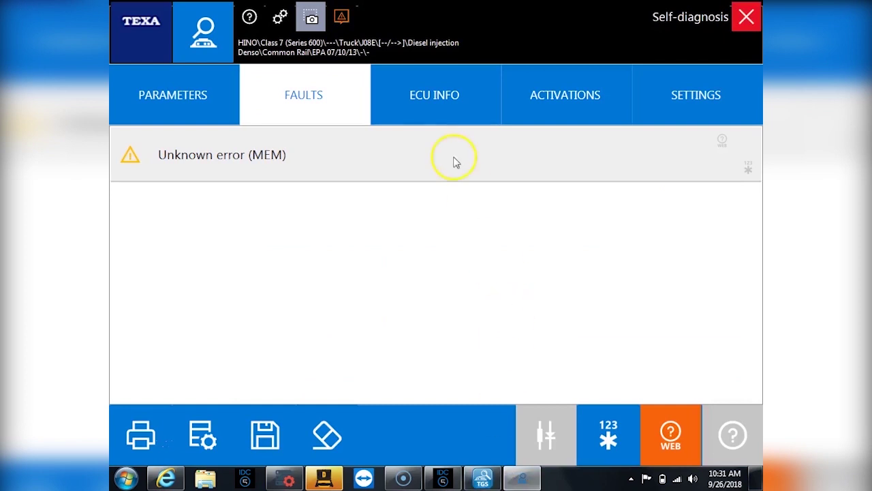
Step: Review ECU Info: engine type J08E-VB, part number 89663-E3L32, model year 2016, down to the injector codes
click(435, 109)
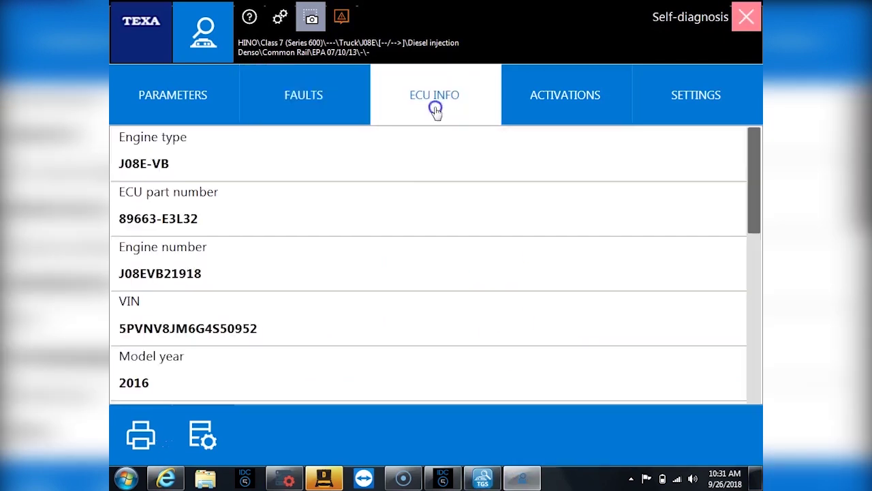
click(220, 287)
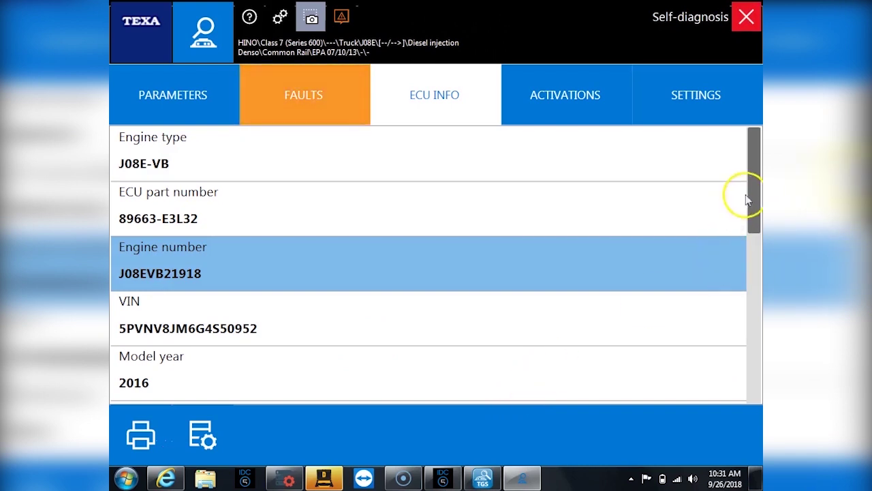
drag(750, 205, 749, 228)
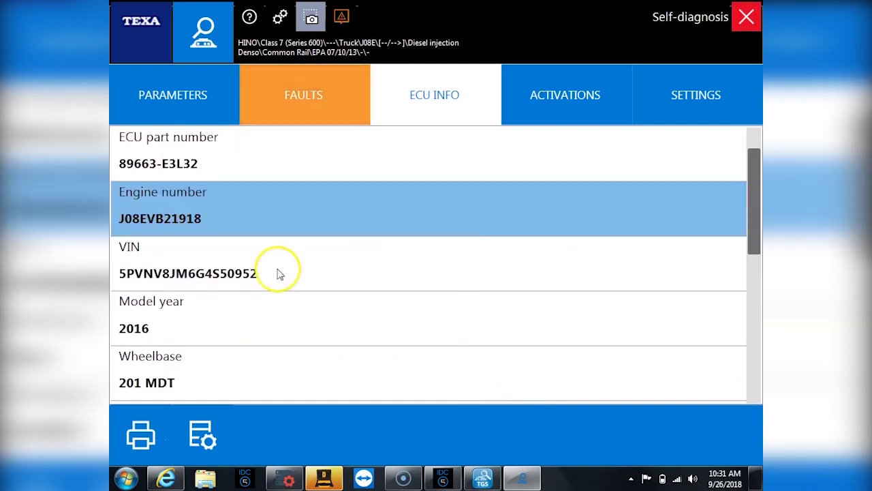
click(191, 329)
drag(758, 232, 753, 366)
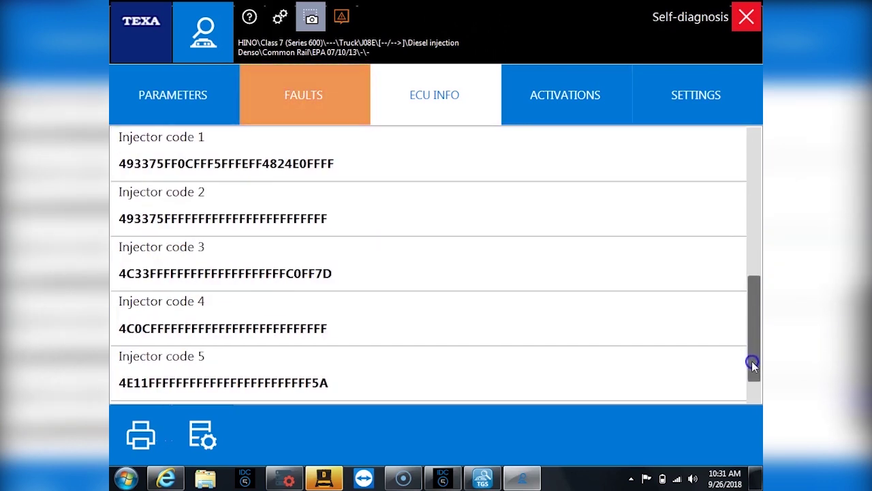
Step: Show the Activations list with Check turbocharger, Clearing Errors, Cylinder cut-off, EGR check and Engine stop
click(574, 110)
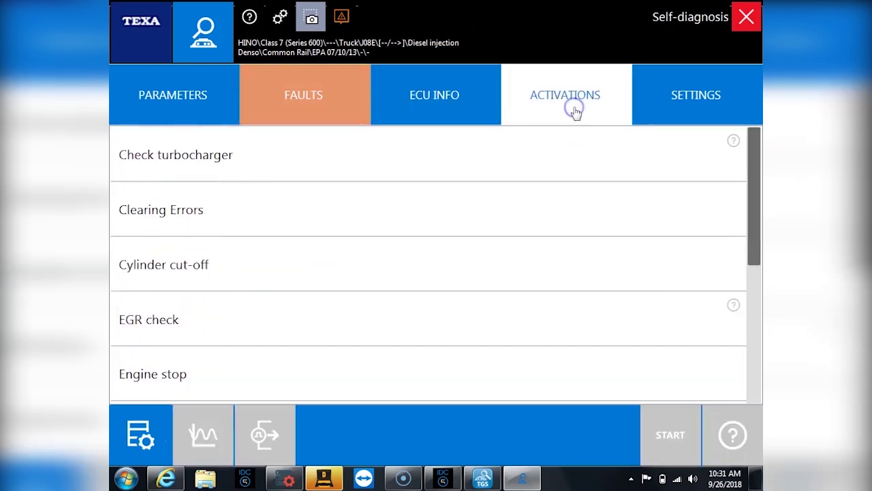